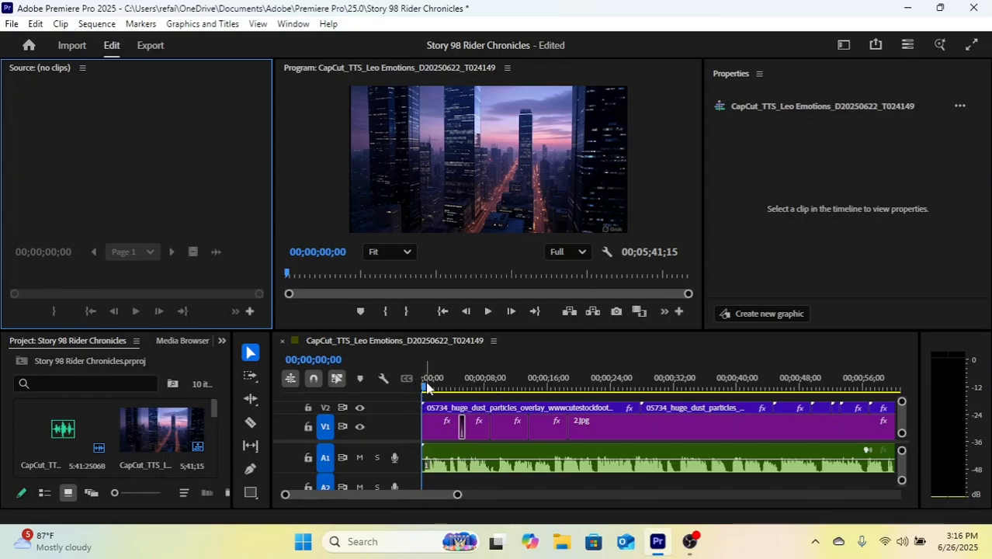
- Play the opening seconds of the sequence, then return the playhead to the start
key("space")
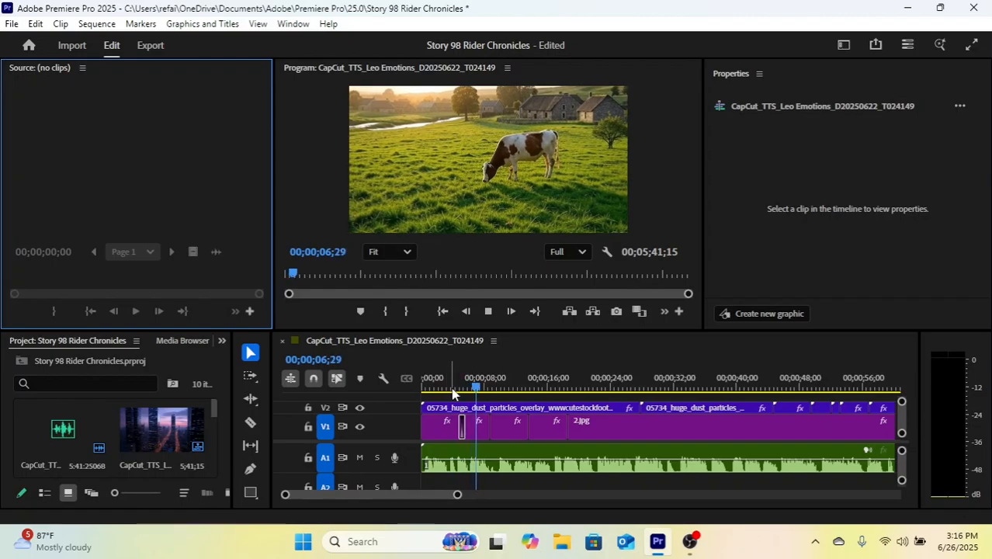
key("space")
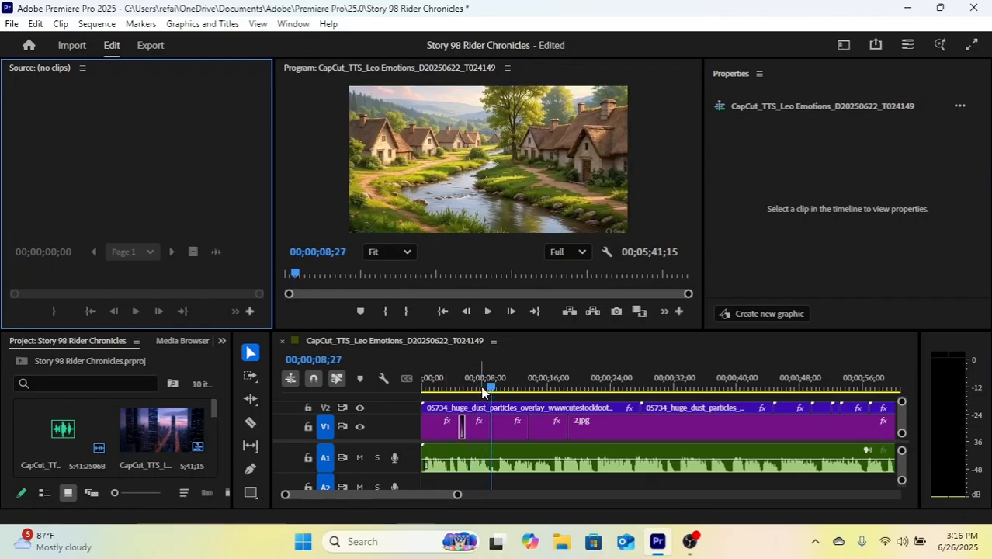
left_click_drag(497, 387, 397, 423)
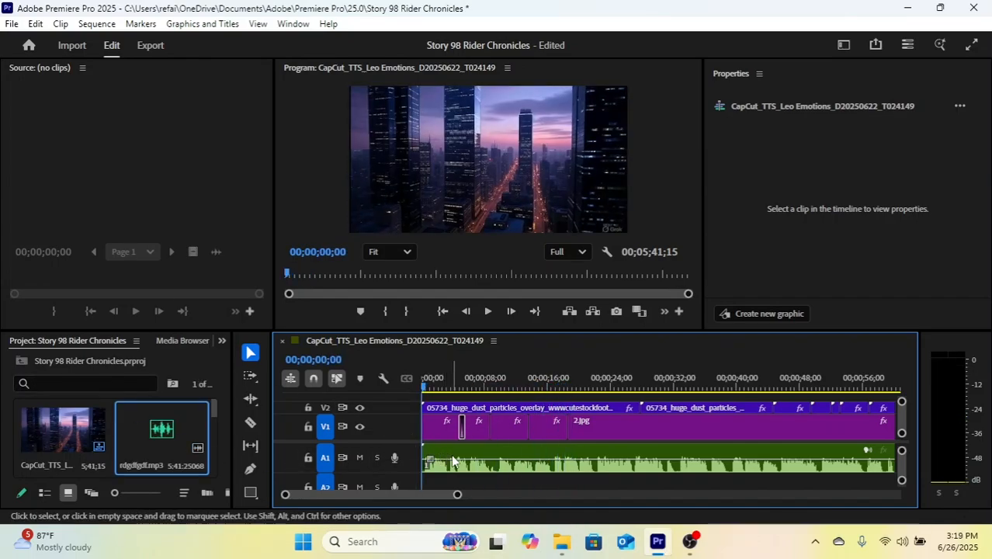
- Select the narration clip on audio track A1 and set the playhead to the sequence start
left_click(454, 461)
left_click(467, 388)
left_click_drag(467, 388, 371, 411)
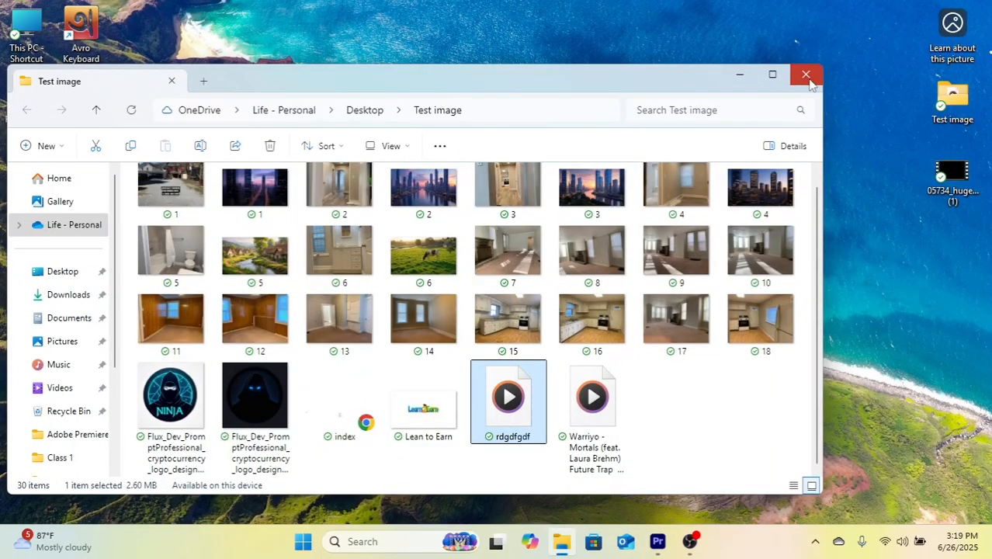
- Close the Test image folder window and switch back to Adobe Premiere Pro
left_click(808, 78)
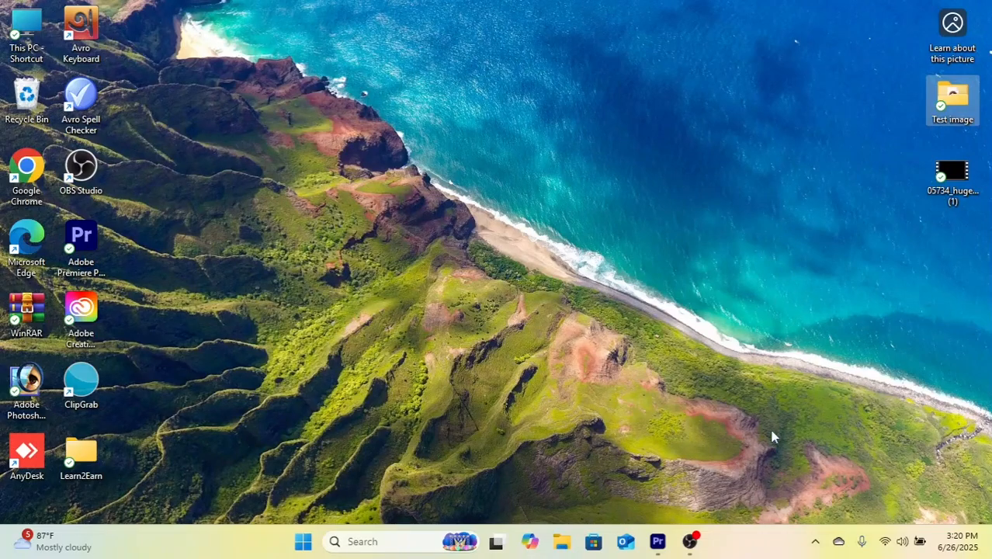
mouse_move(671, 546)
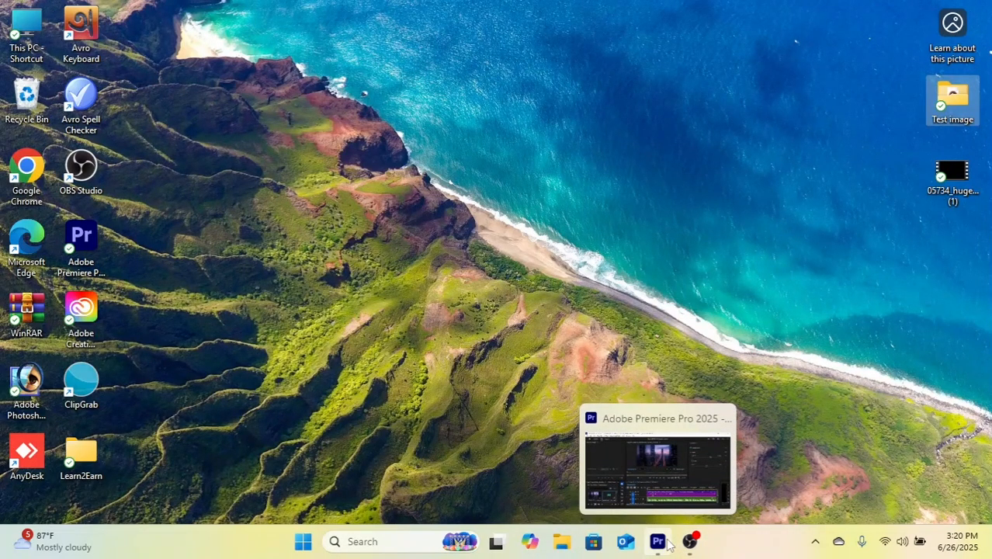
left_click(669, 545)
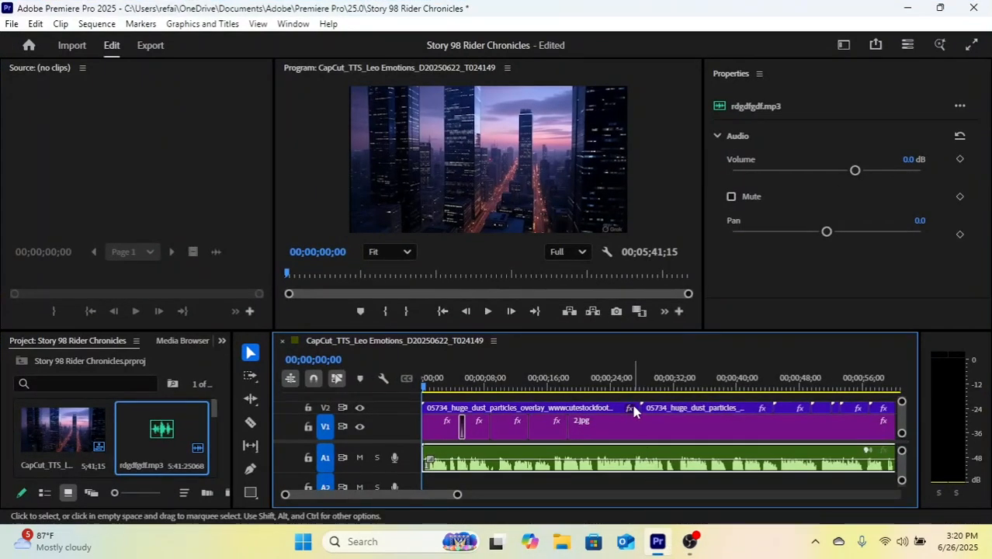
- Transcribe the narration clip rdgdfgdf.mp3 on audio track A1
left_click(294, 24)
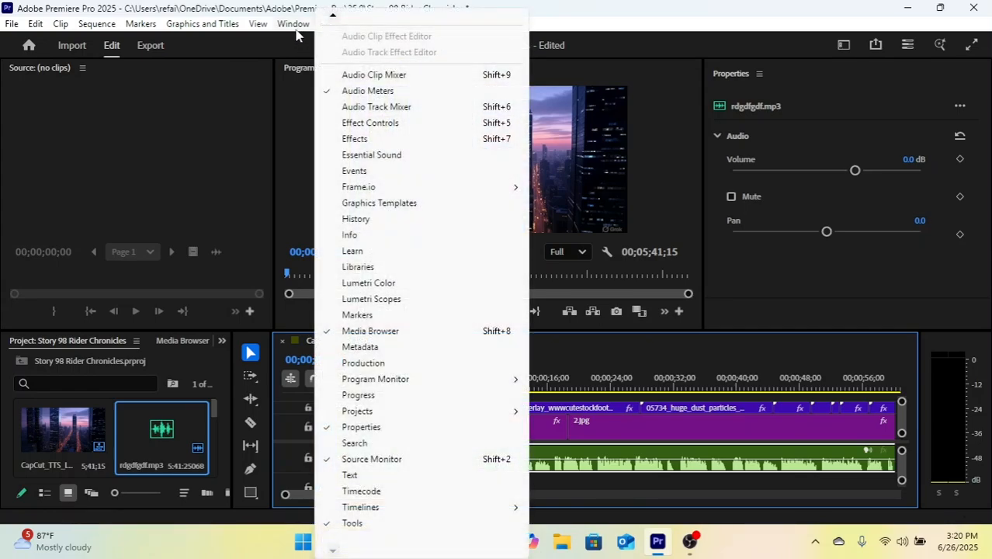
left_click(362, 475)
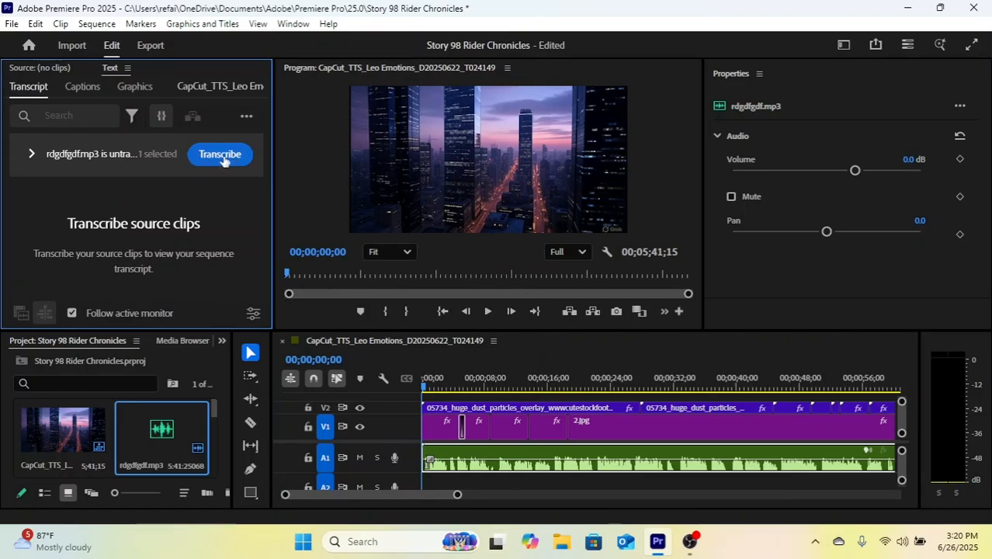
left_click(481, 485)
left_click(489, 466)
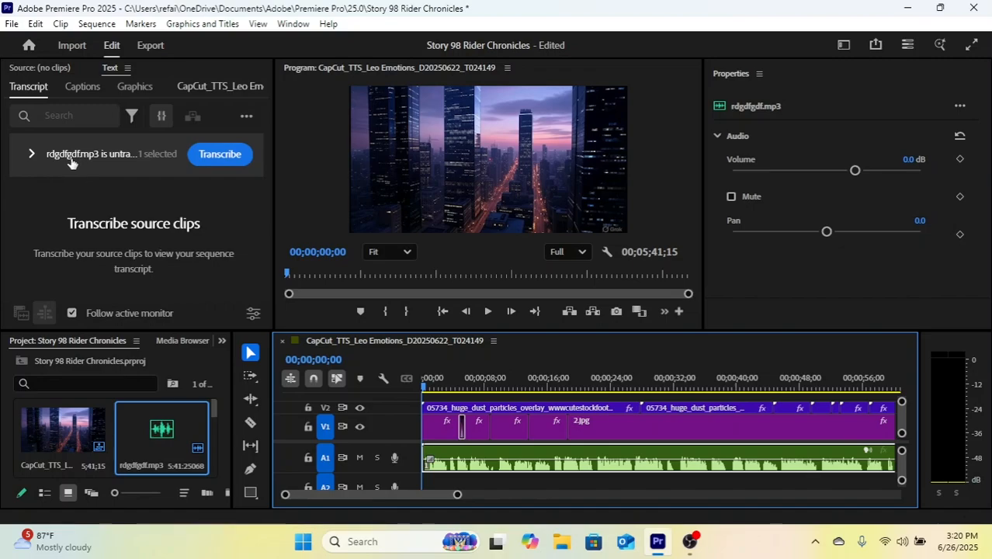
left_click(214, 157)
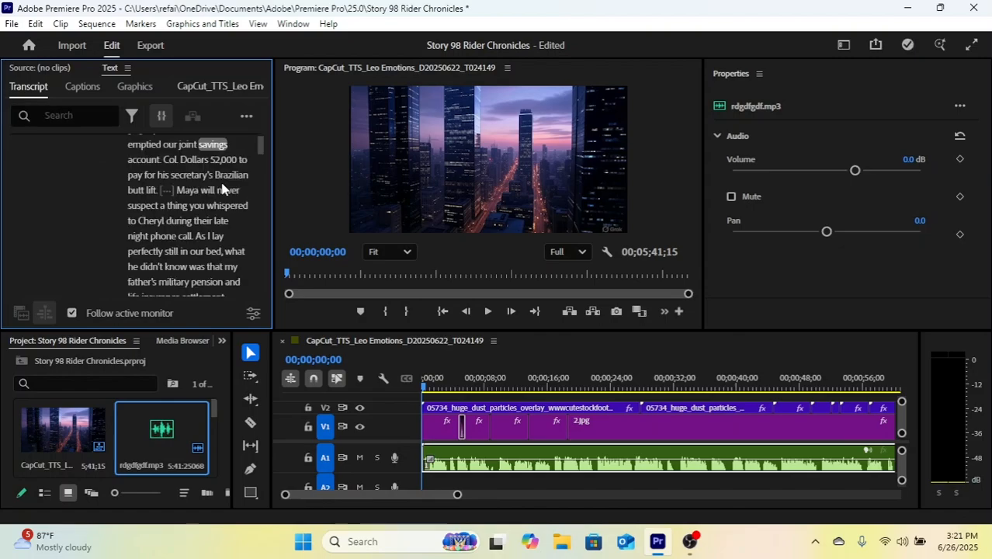
- Set up captions from the finished transcript with the Subtitle default preset and expand the captioning preferences, keeping the Subtitle format
scroll(222, 189, "down", 1)
scroll(221, 189, "up", 4)
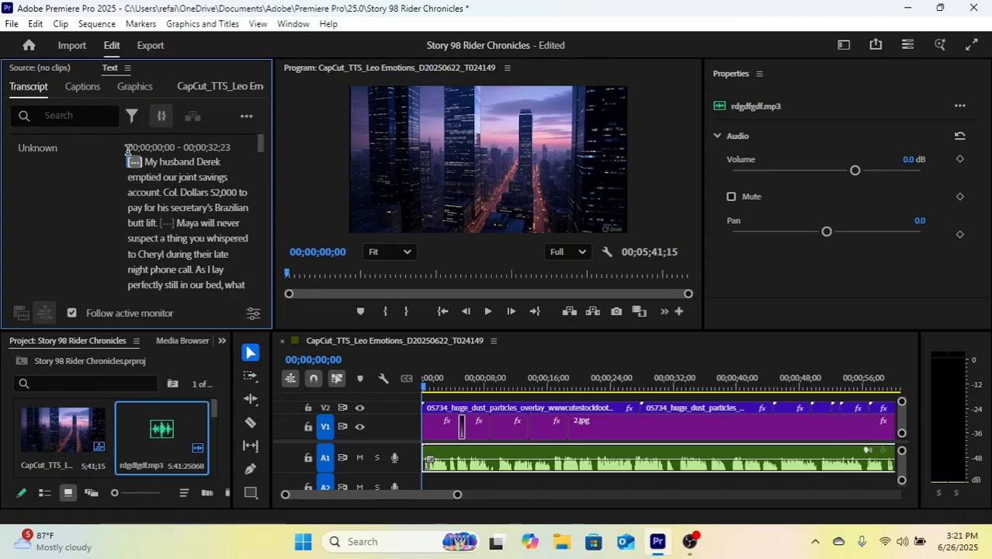
left_click(84, 92)
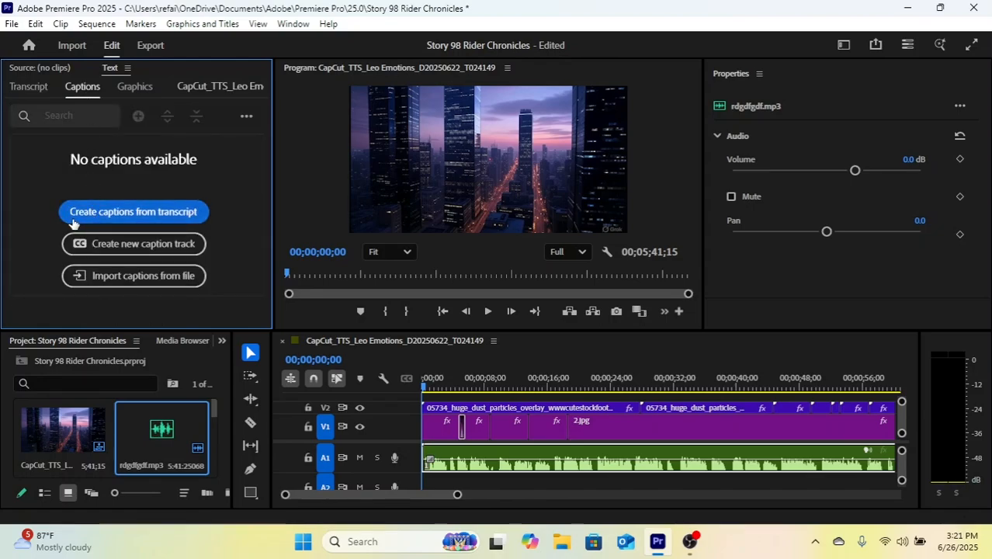
left_click(165, 220)
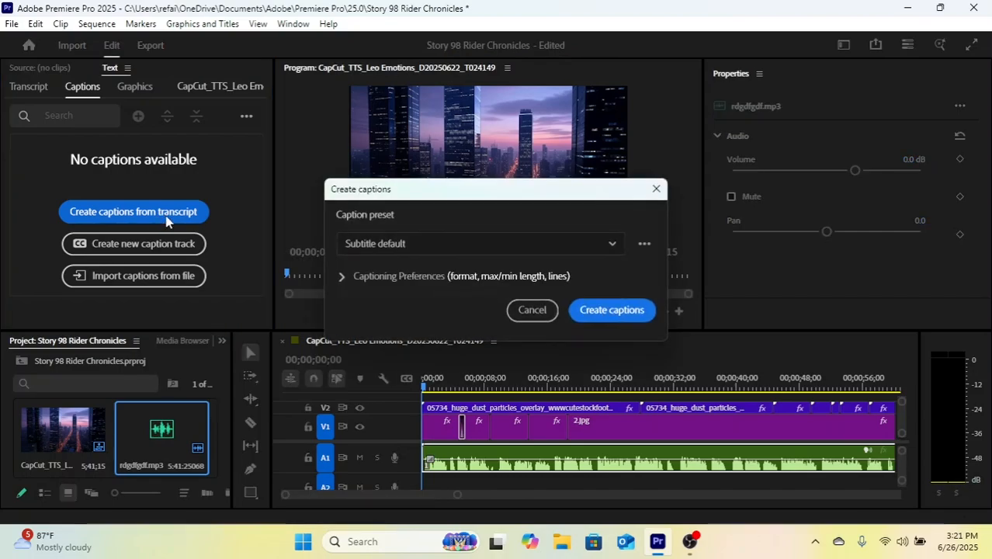
left_click(386, 279)
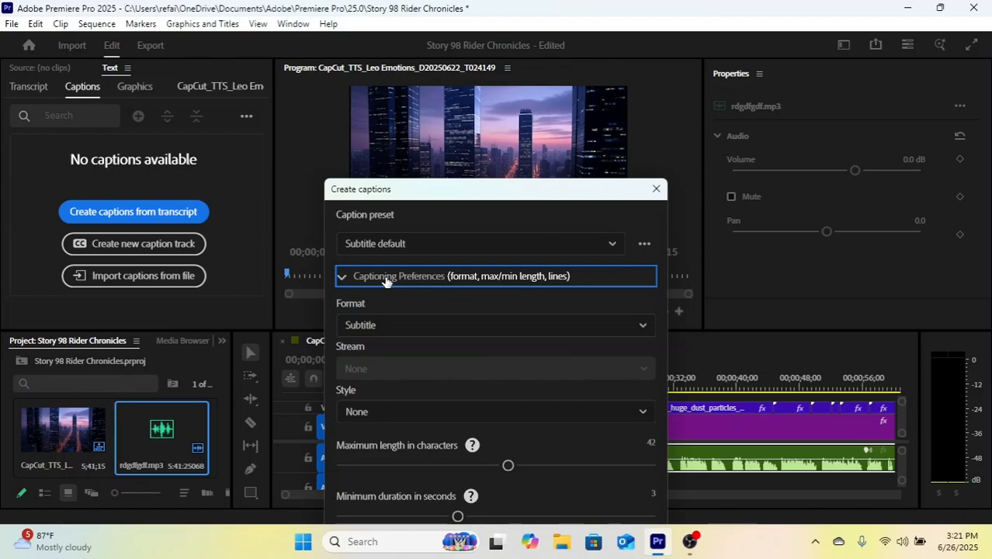
left_click(409, 326)
left_click(409, 326)
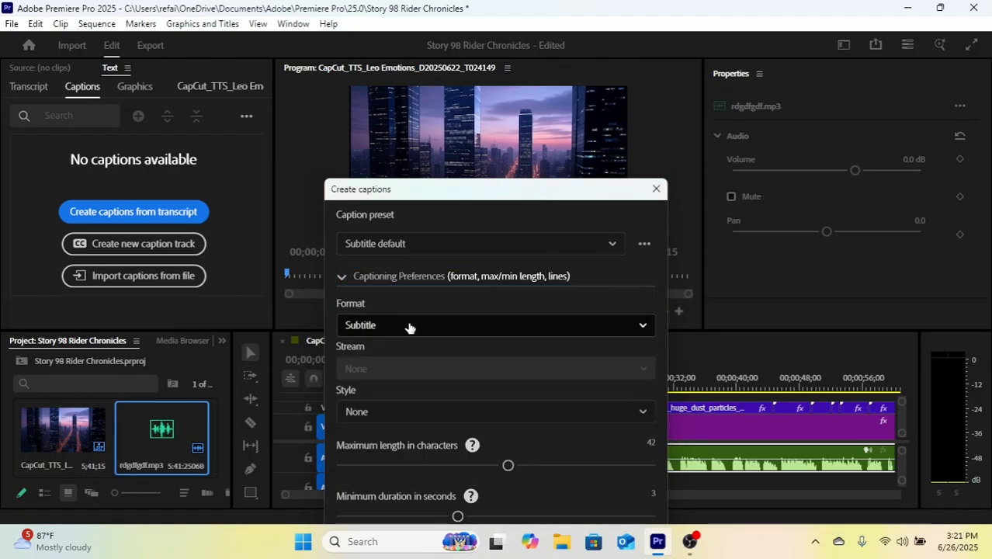
- Lower the minimum caption duration and the maximum length in characters, and create the single-line captions
left_click_drag(447, 197, 442, 22)
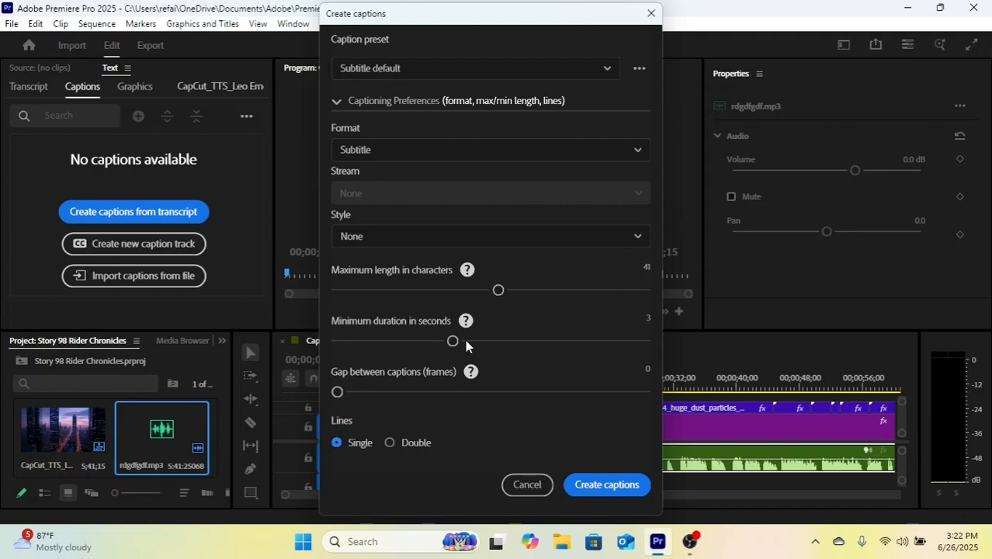
left_click_drag(436, 344, 338, 342)
left_click_drag(497, 288, 374, 314)
left_click(594, 482)
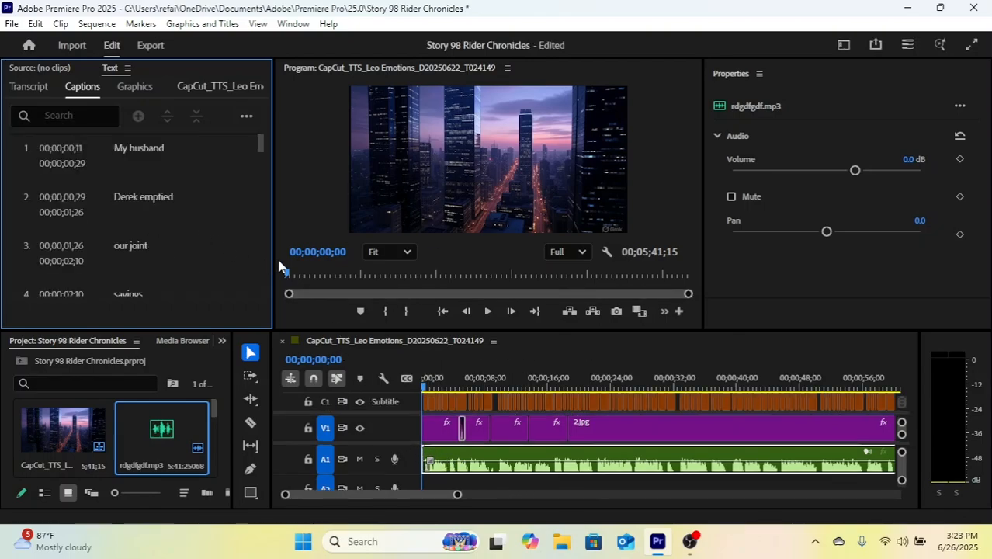
- Preview the first captions in playback, select the "Derek emptied" caption in the picture, and return the playhead to the start
left_click(487, 311)
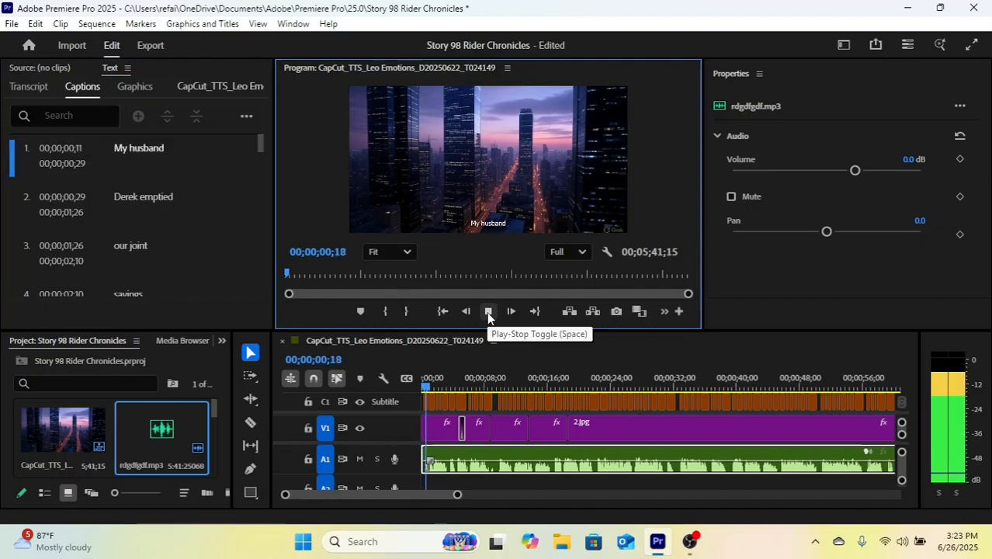
left_click(488, 311)
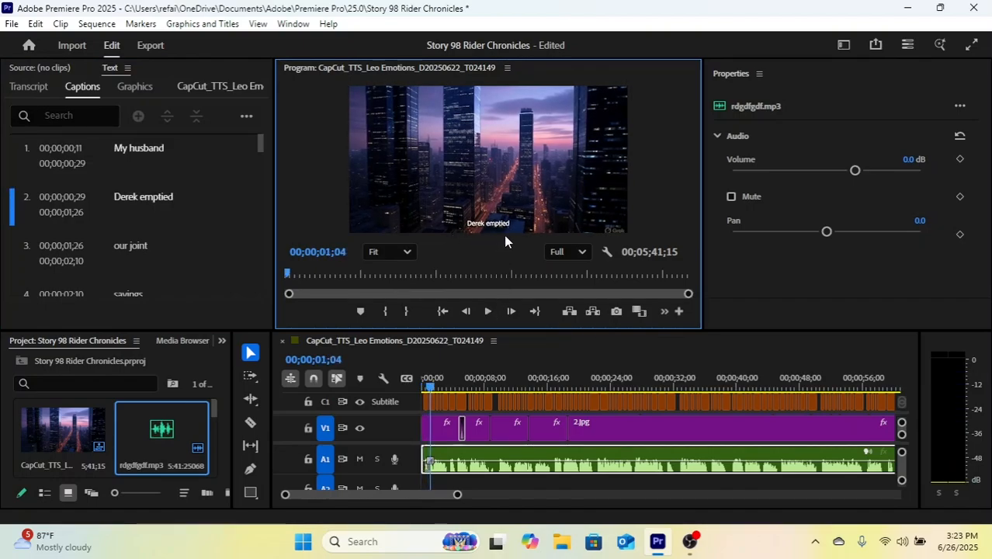
left_click(482, 222)
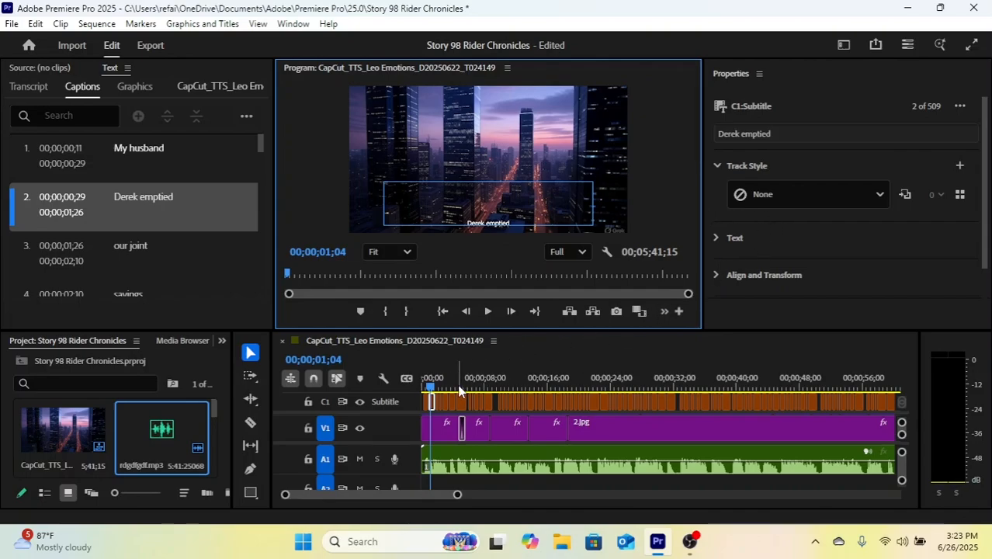
left_click_drag(433, 388, 424, 388)
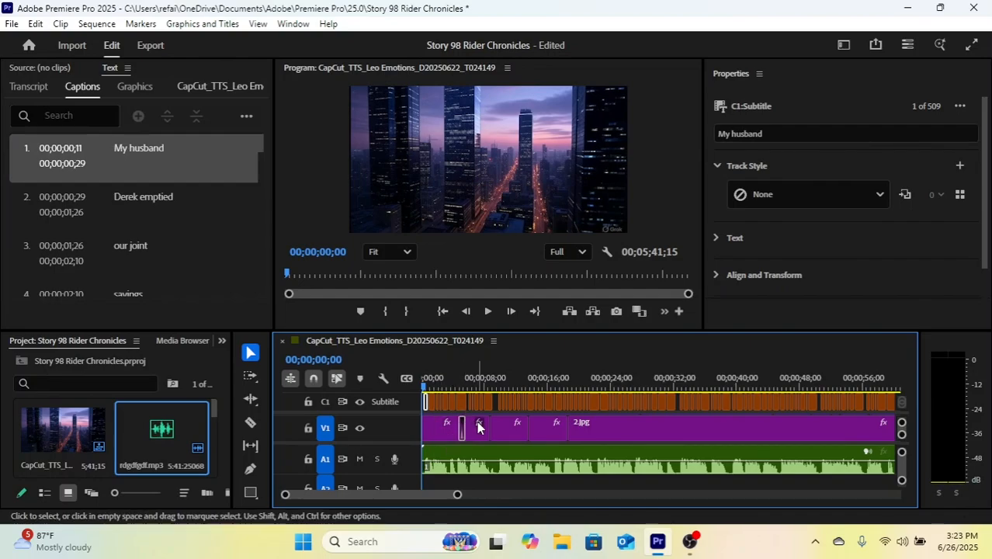
- Select all captions on track C1, expand their text properties, and place the playhead at 00;00;25;28 on the "just two days" caption
scroll(461, 411, "down", 2, "alt")
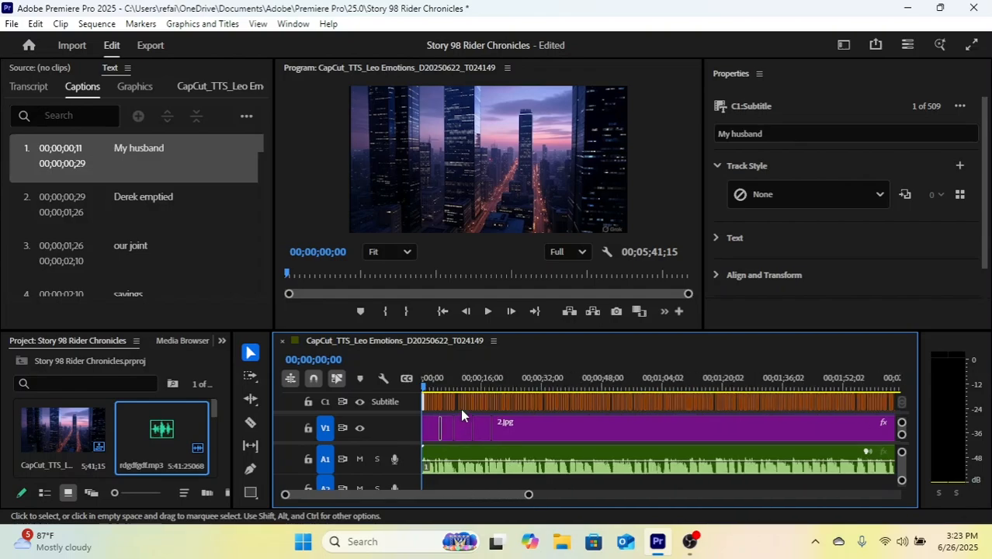
scroll(461, 409, "down", 5, "alt")
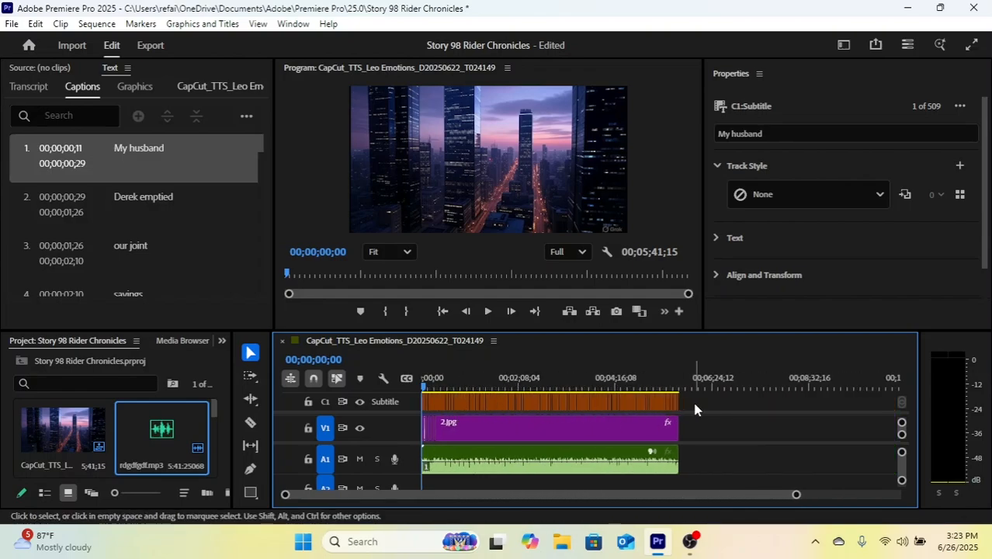
left_click_drag(695, 409, 416, 399)
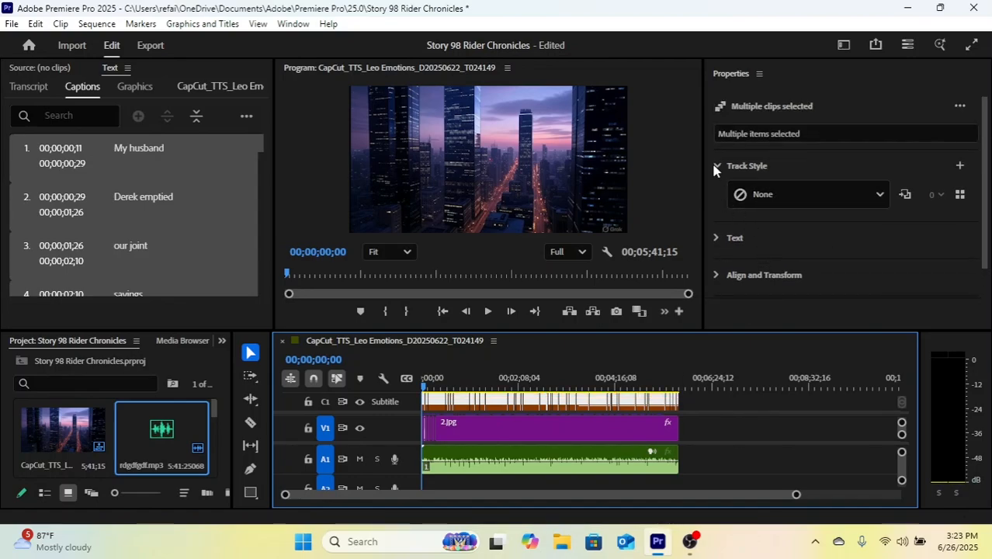
left_click(714, 170)
left_click(718, 165)
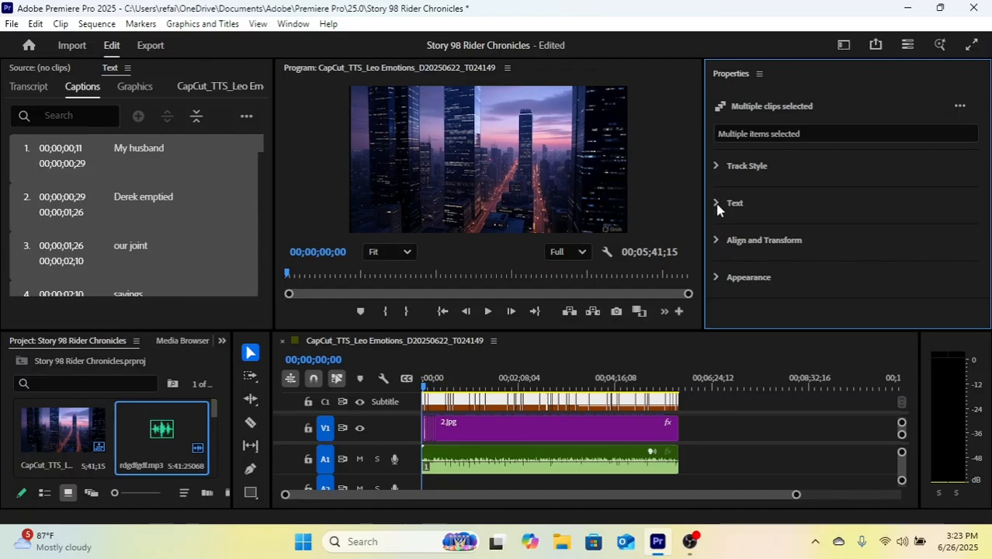
left_click(716, 203)
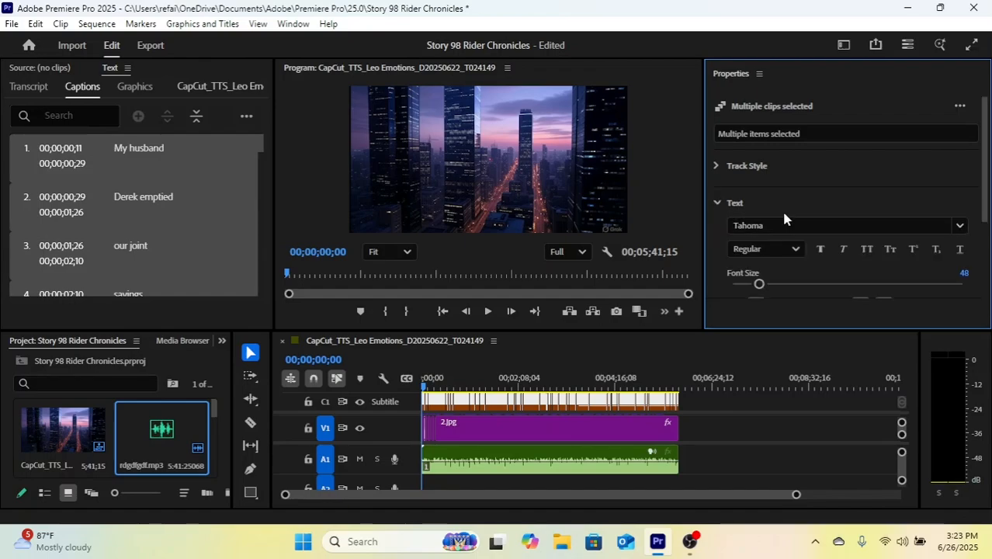
scroll(780, 209, "down", 1)
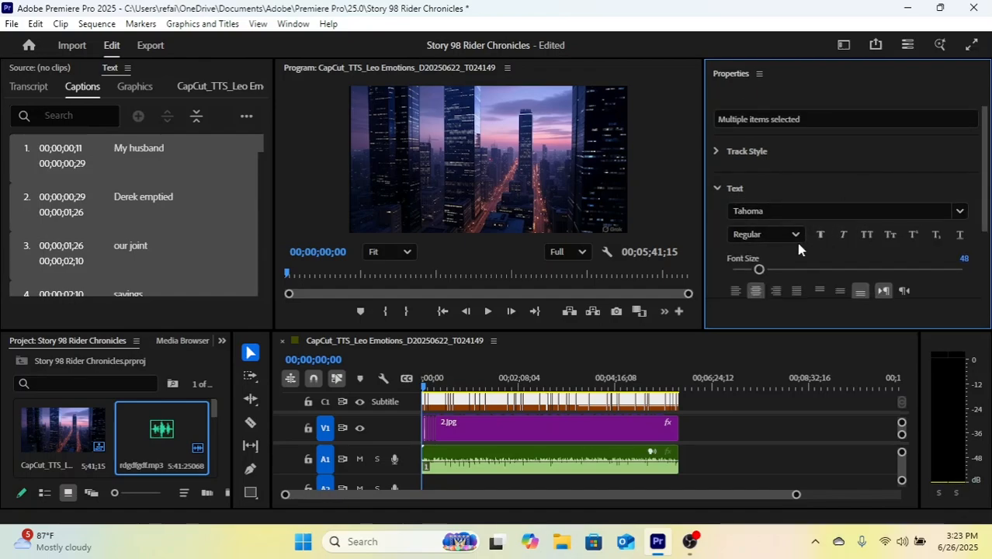
left_click(482, 310)
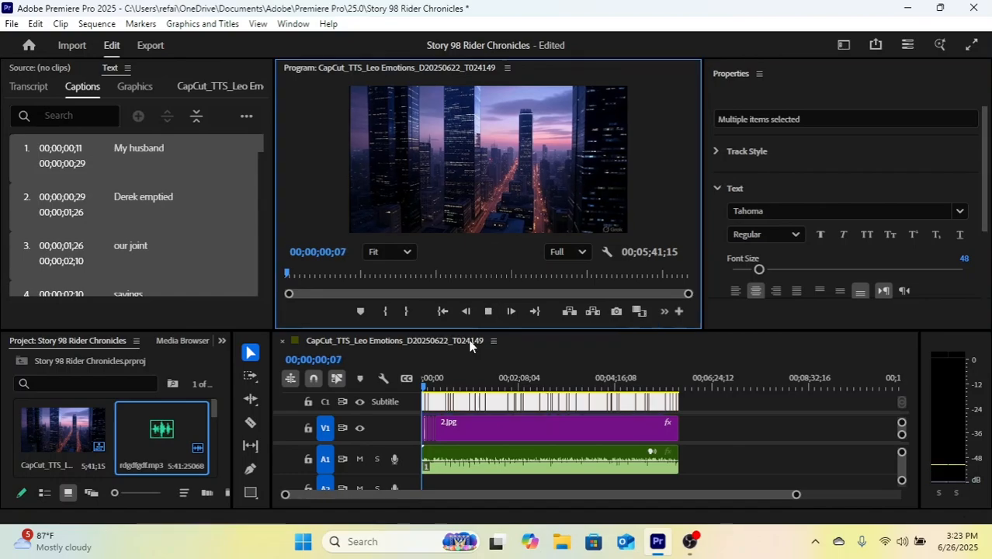
left_click_drag(426, 392, 445, 392)
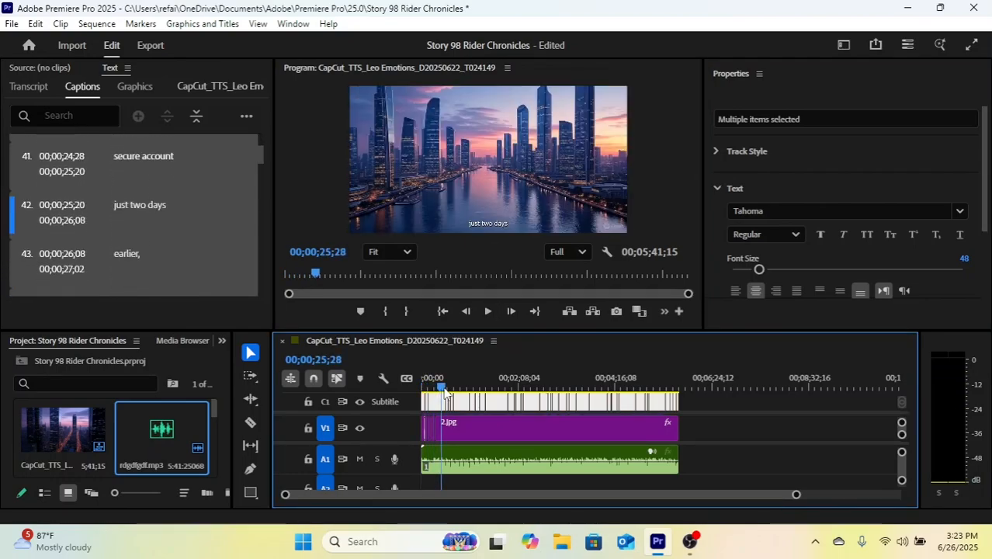
left_click(795, 211)
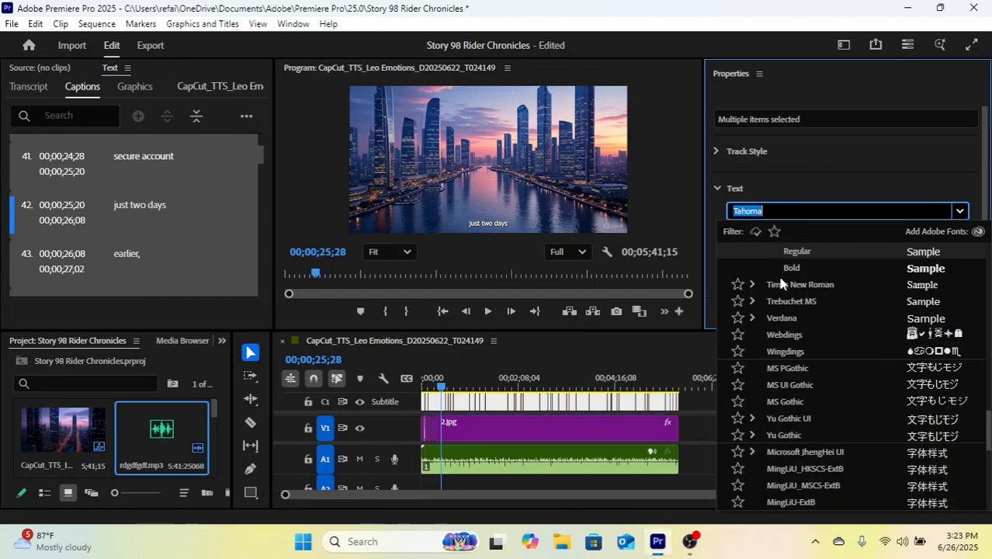
scroll(803, 372, "down", 2)
scroll(803, 384, "down", 2)
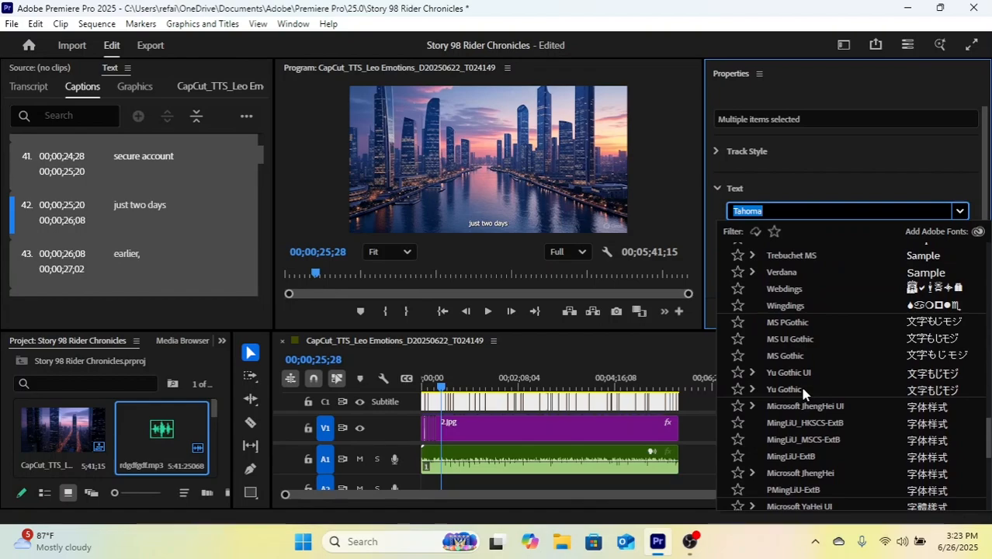
scroll(800, 382, "up", 3)
left_click(822, 186)
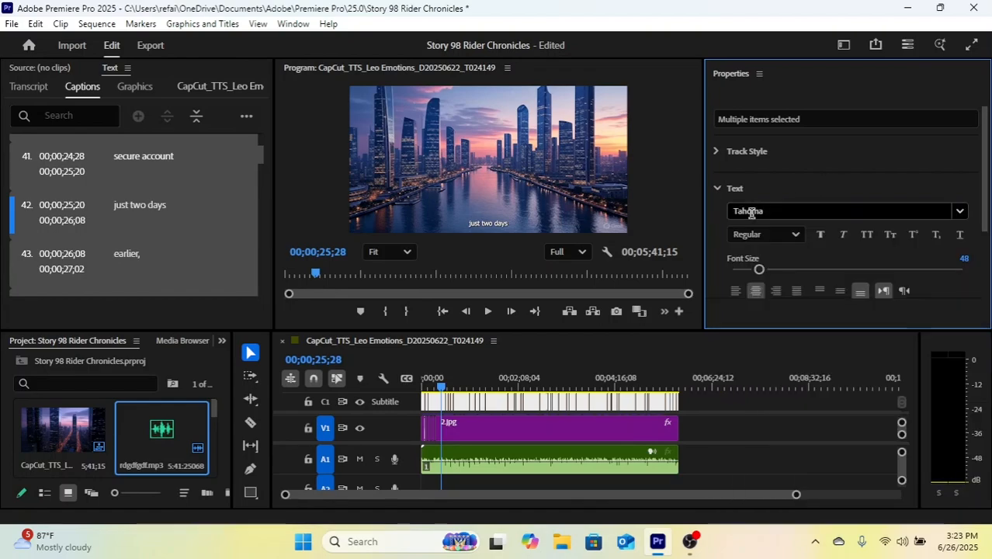
- Set the font style of all selected captions to Bold
left_click(773, 233)
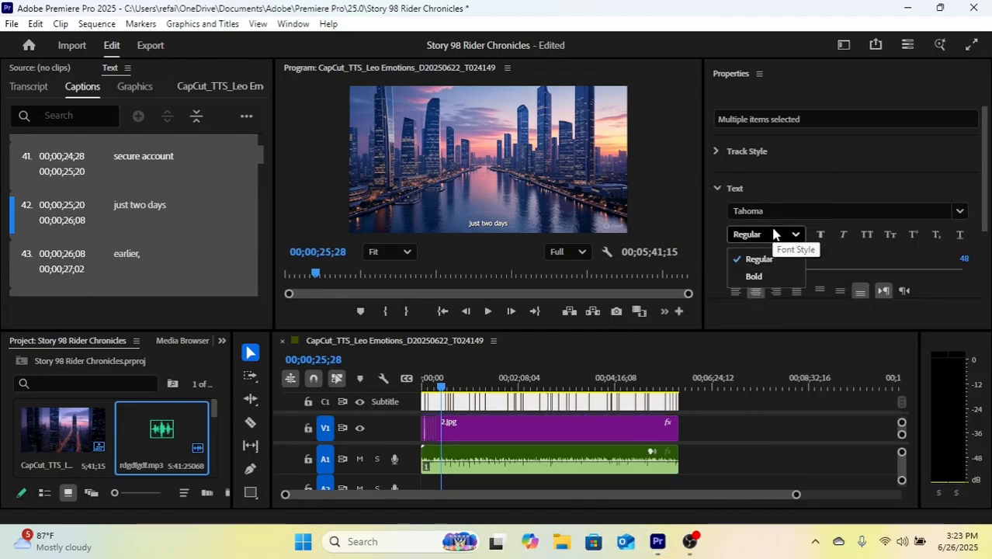
left_click(754, 274)
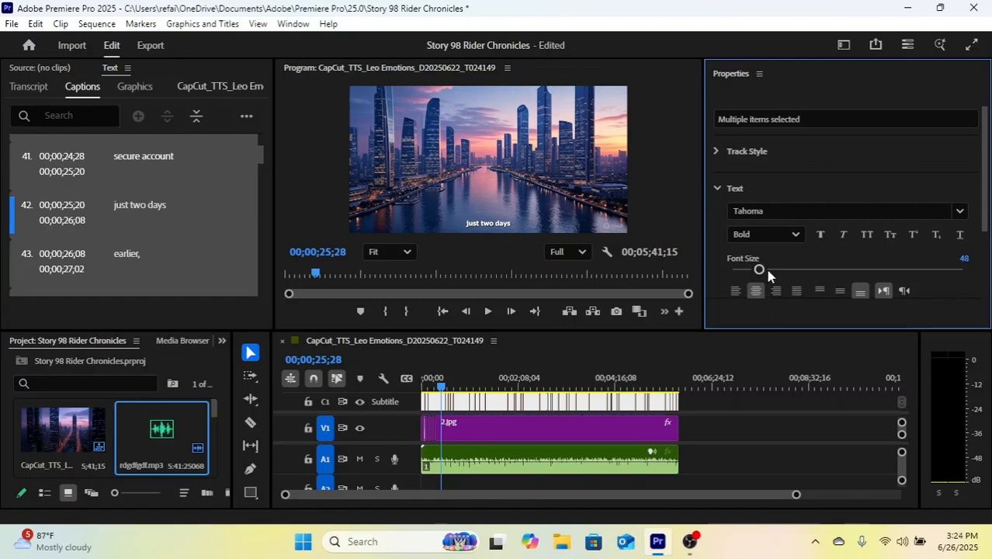
- Set the font size of all selected captions to 150 and switch their text to All Caps
left_click(955, 256)
type("4")
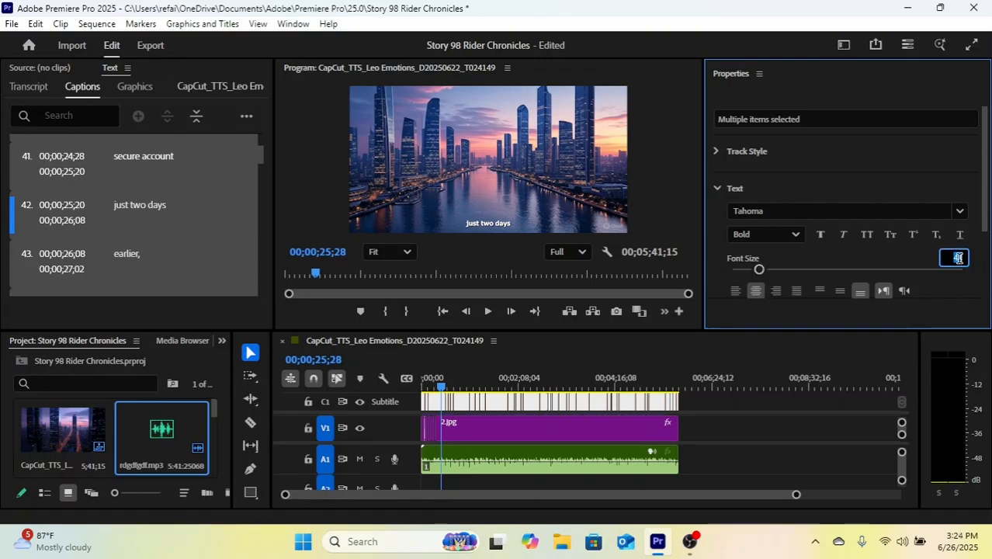
key("BackSpace")
type("150")
key("Return")
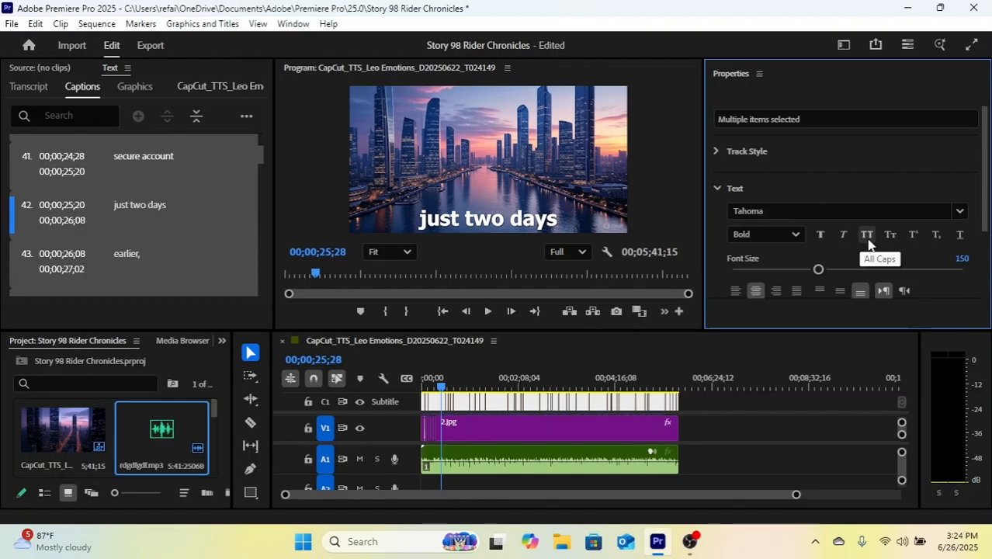
left_click(868, 239)
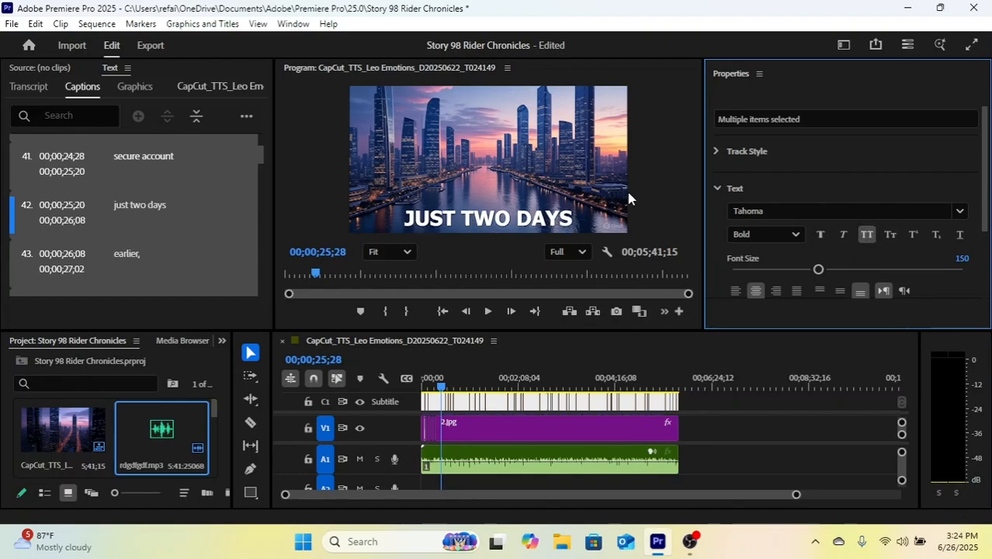
scroll(761, 239, "down", 1)
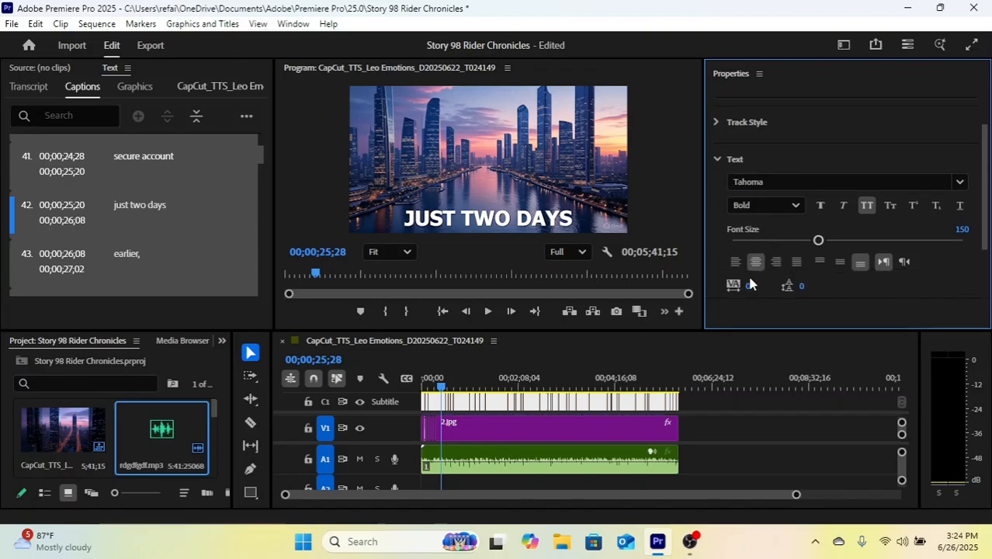
left_click(717, 162)
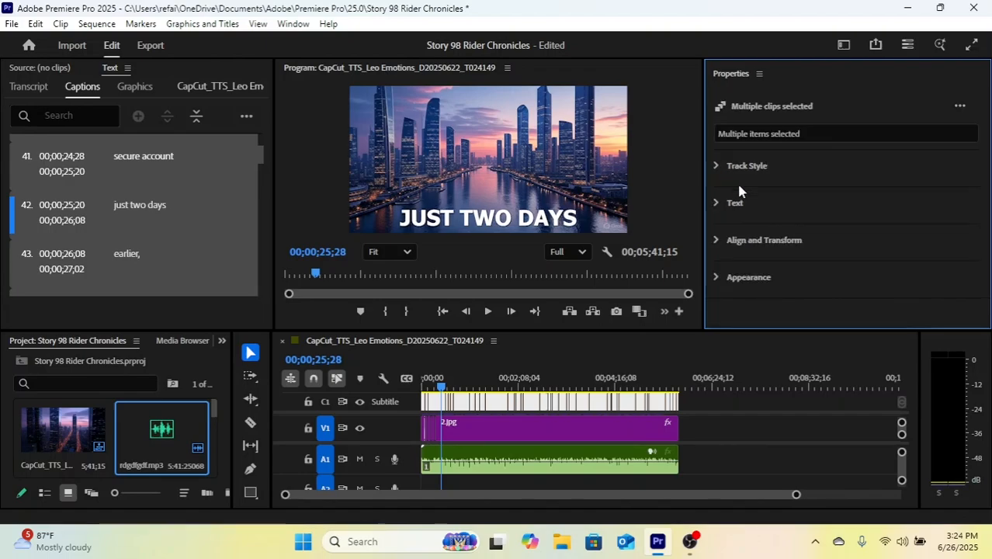
- Try the top-center zone for the selected captions and put them back in the bottom-center zone
left_click(723, 239)
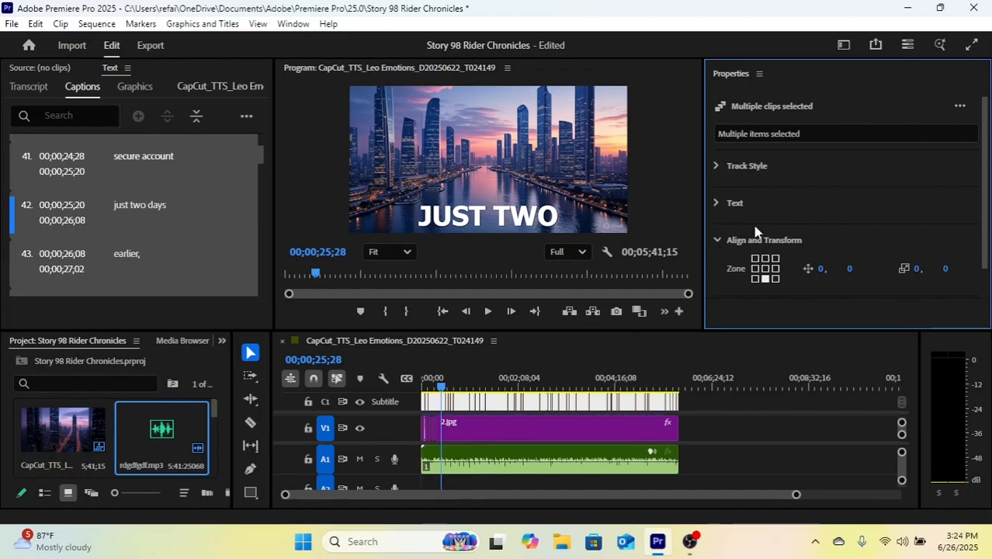
scroll(757, 232, "down", 1)
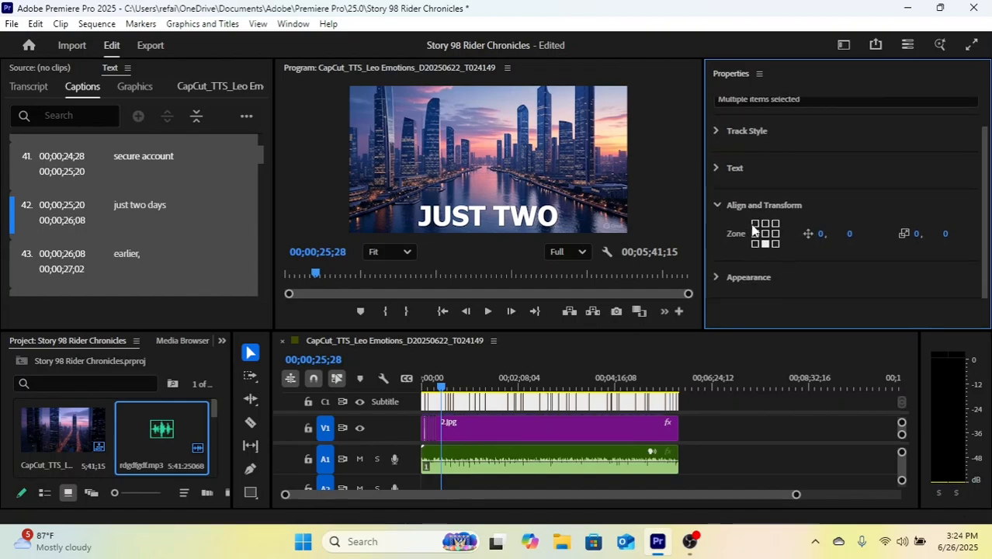
left_click(765, 224)
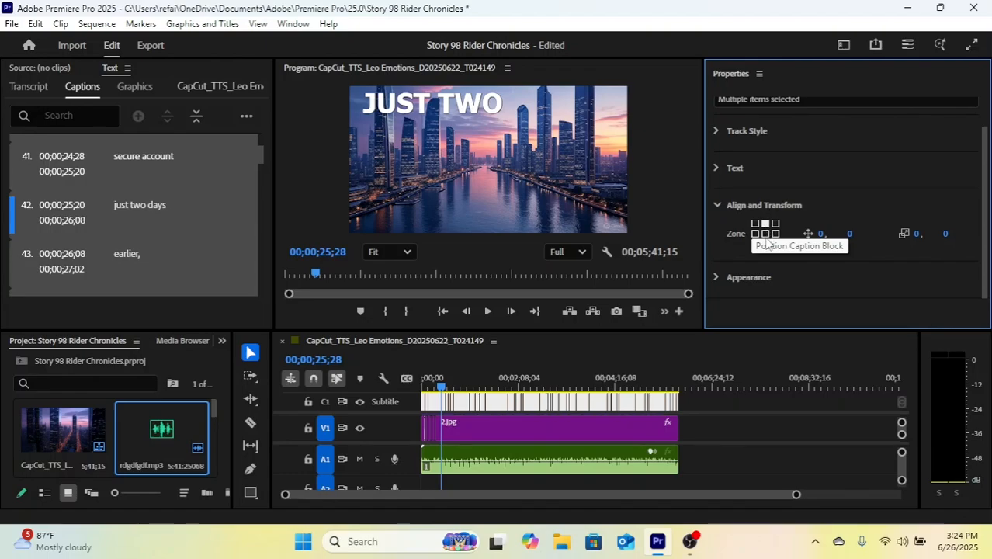
left_click(765, 244)
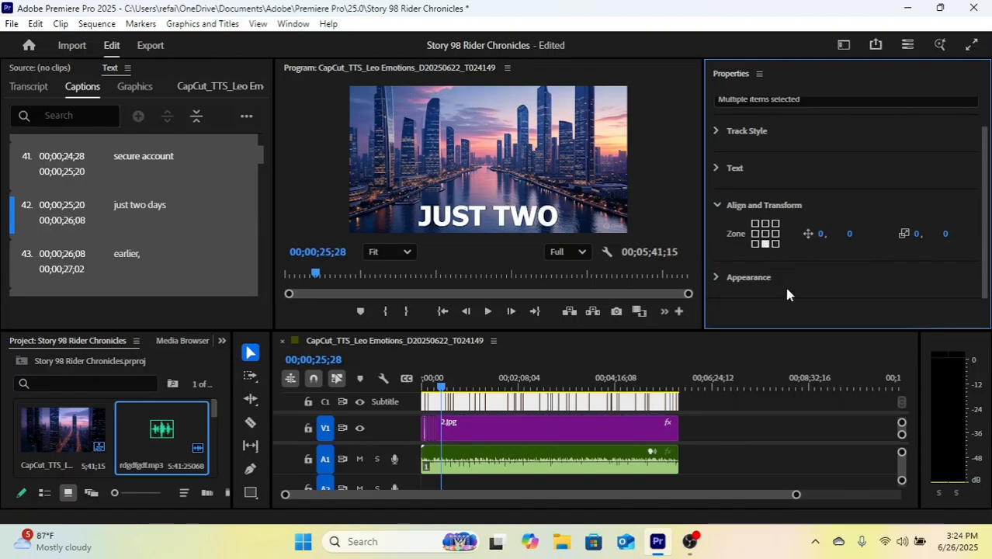
left_click(717, 205)
- Enable an outer stroke on all selected captions and set its color to black
left_click(718, 277)
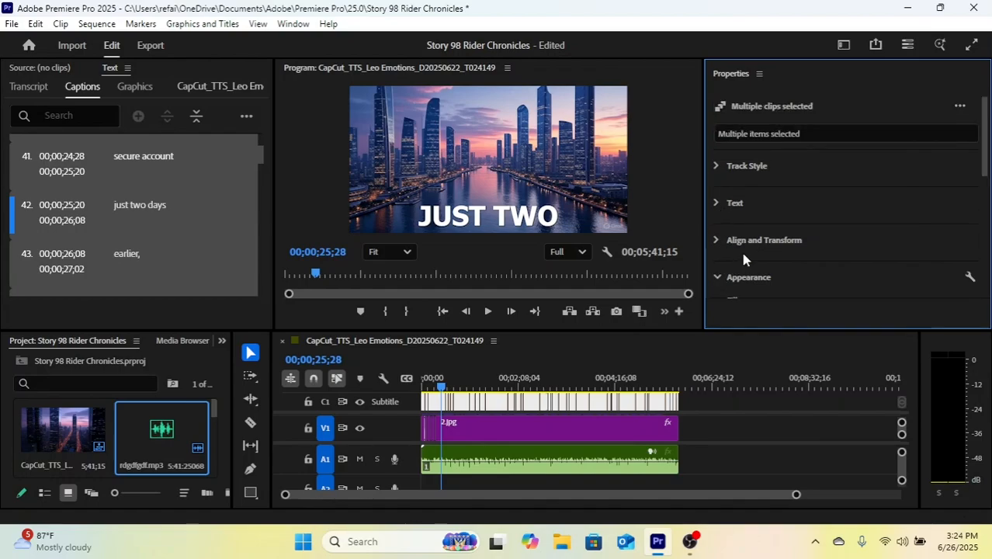
scroll(758, 239, "down", 1)
scroll(756, 239, "down", 3)
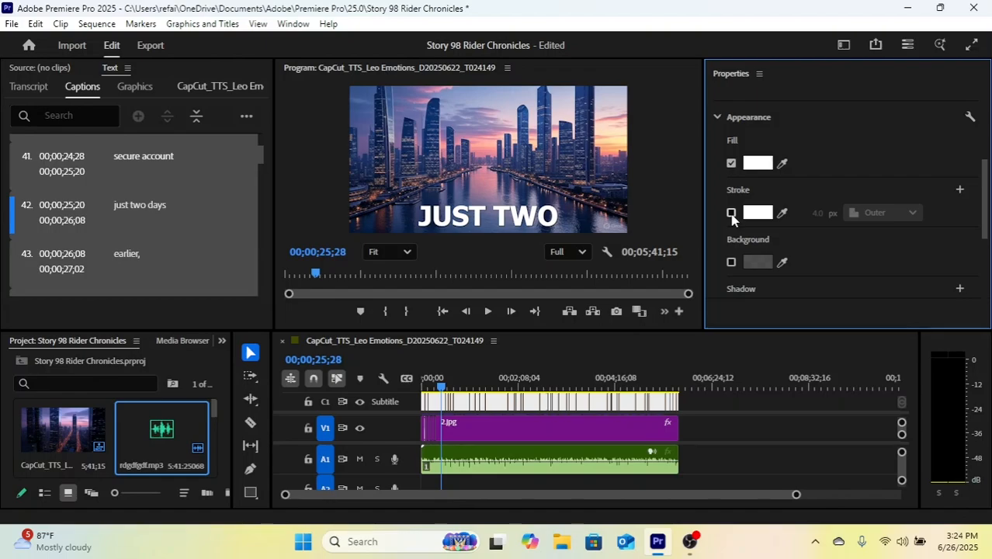
left_click(731, 213)
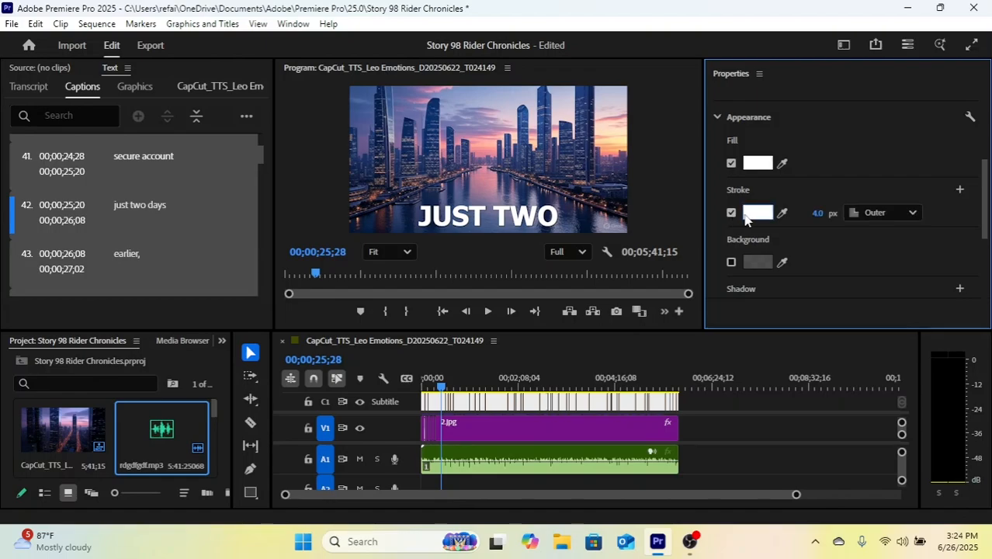
left_click(758, 212)
left_click_drag(484, 214, 496, 167)
left_click(596, 387)
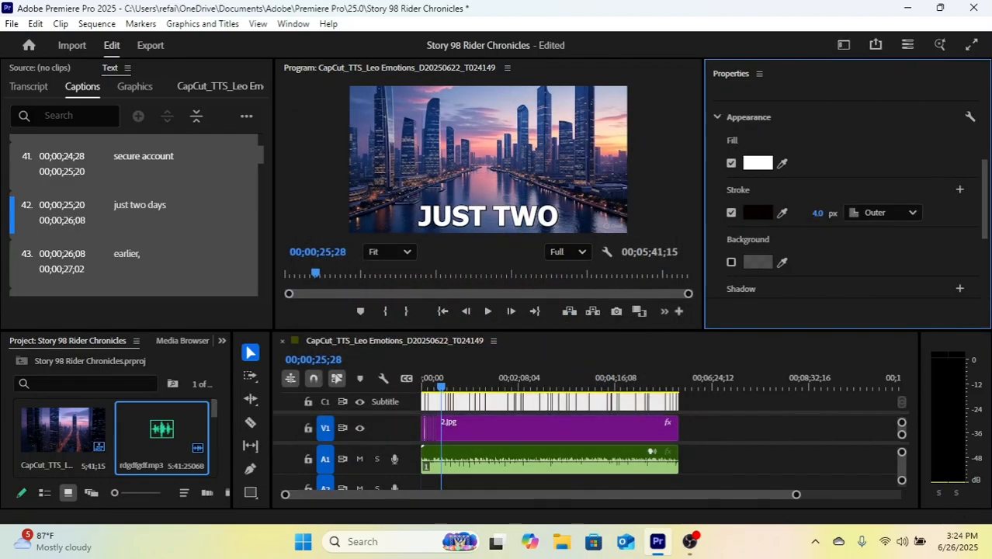
- Set the captions' stroke width to 10 px and collapse the appearance properties
left_click(817, 213)
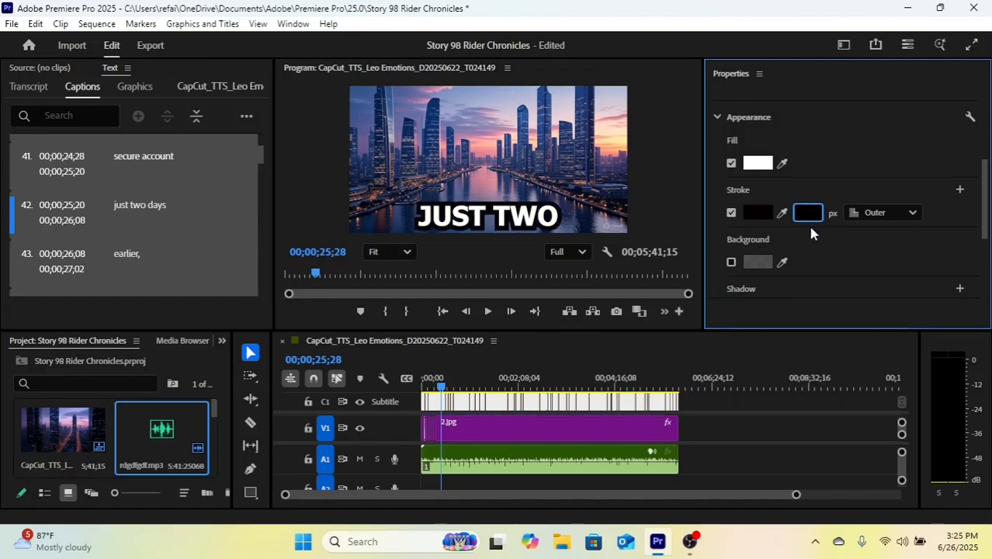
type("10")
key("Return")
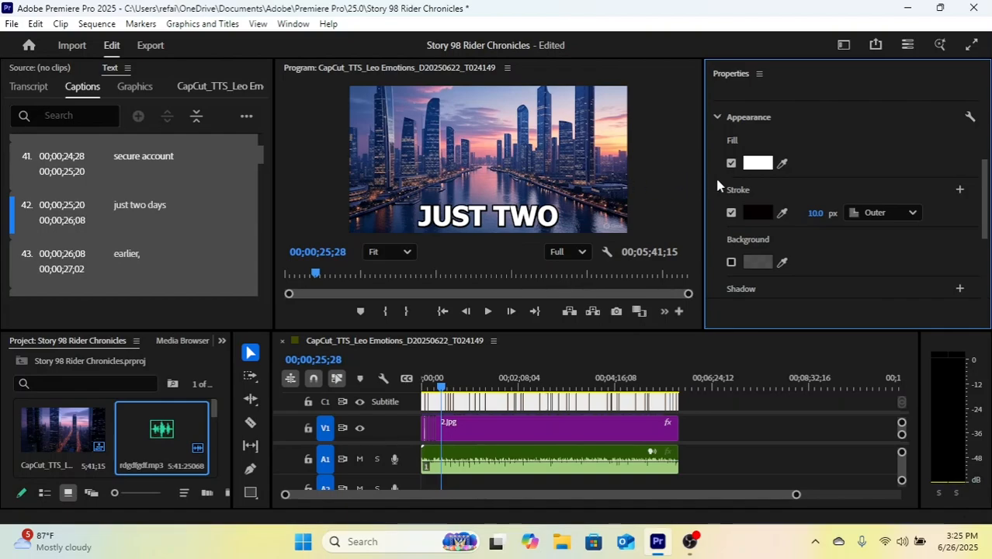
left_click(718, 117)
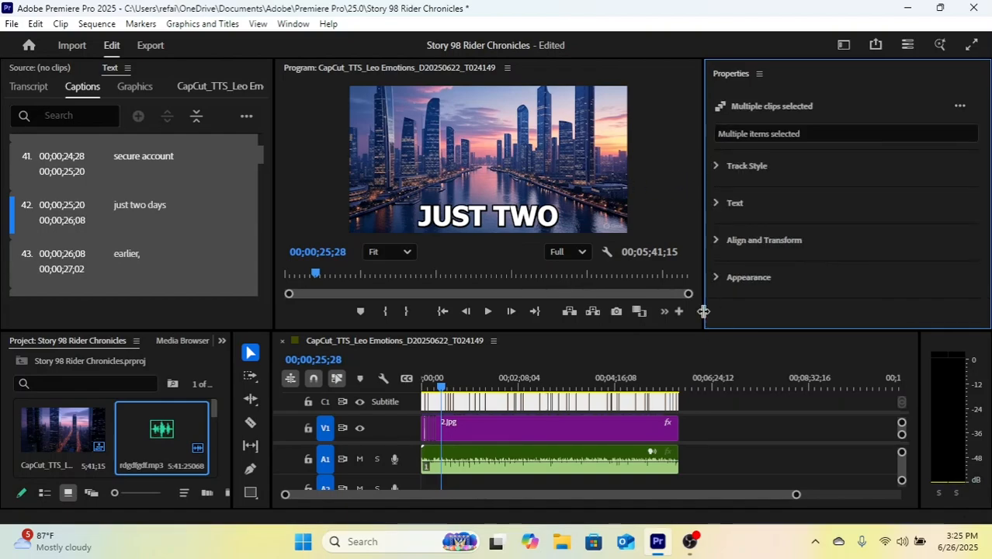
- Play the sequence from the start to preview the styled captions over the footage
left_click_drag(441, 388, 372, 388)
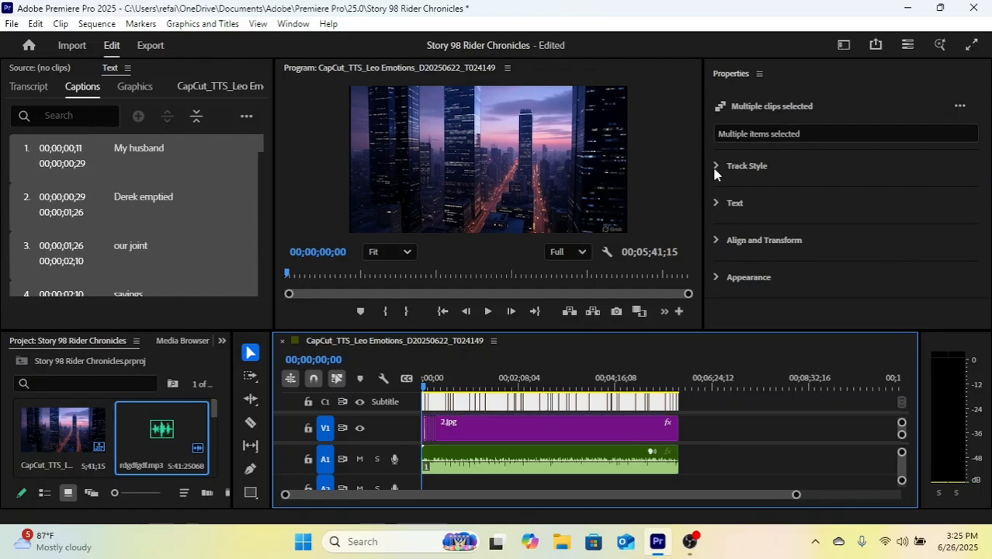
left_click(481, 311)
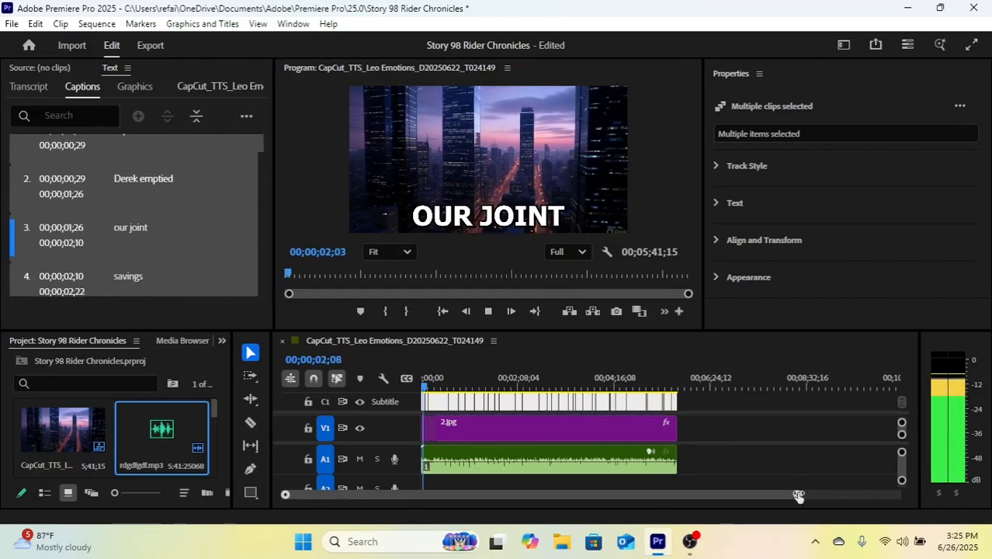
mouse_move(795, 494)
left_mouse_down()
mouse_move(897, 496)
mouse_move(801, 506)
left_mouse_up()
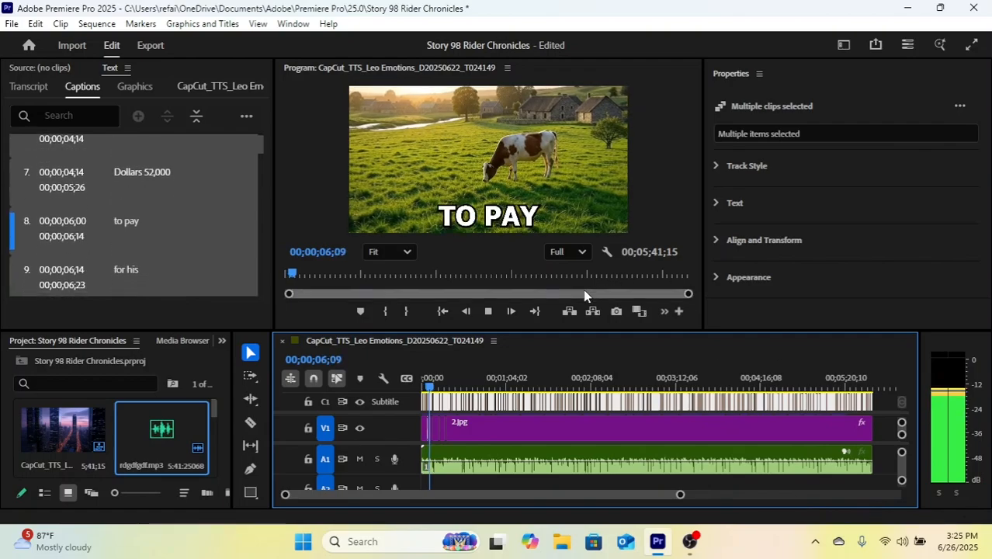
left_click(488, 311)
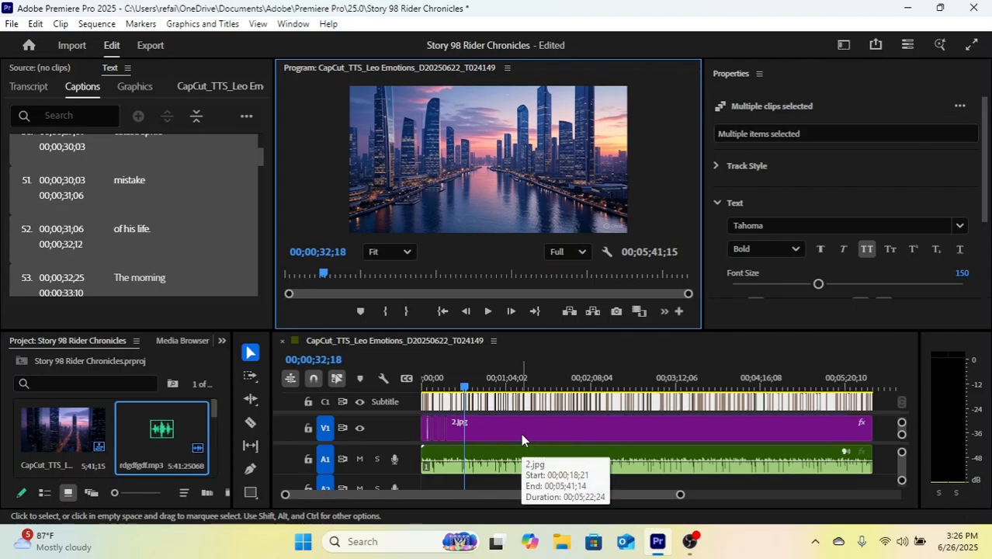
left_click(100, 24)
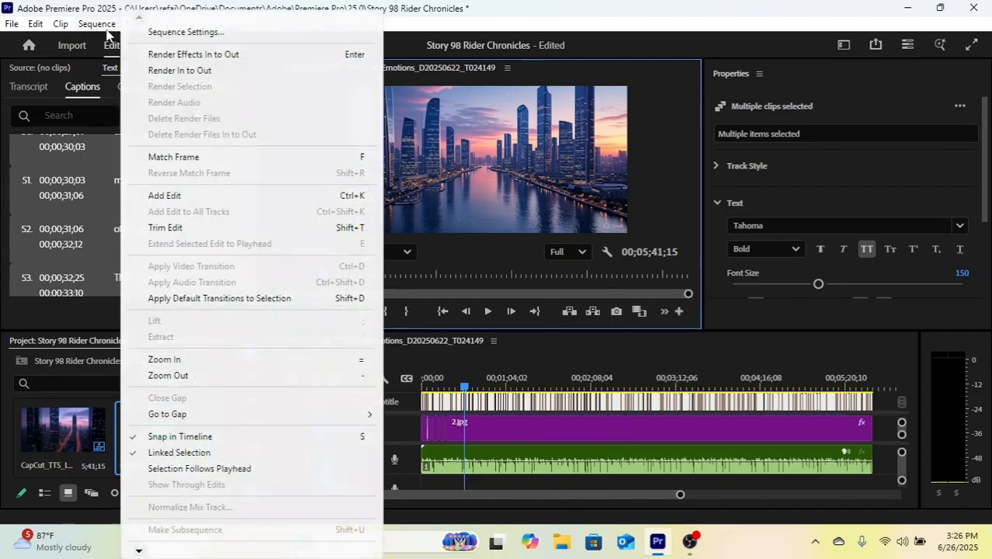
left_click(101, 25)
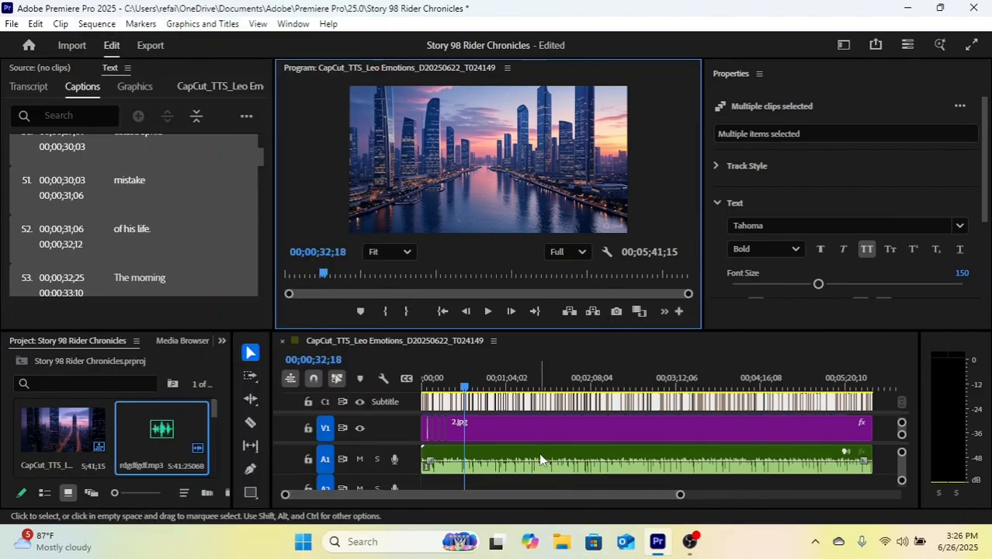
mouse_move(539, 455)
mouse_move(494, 429)
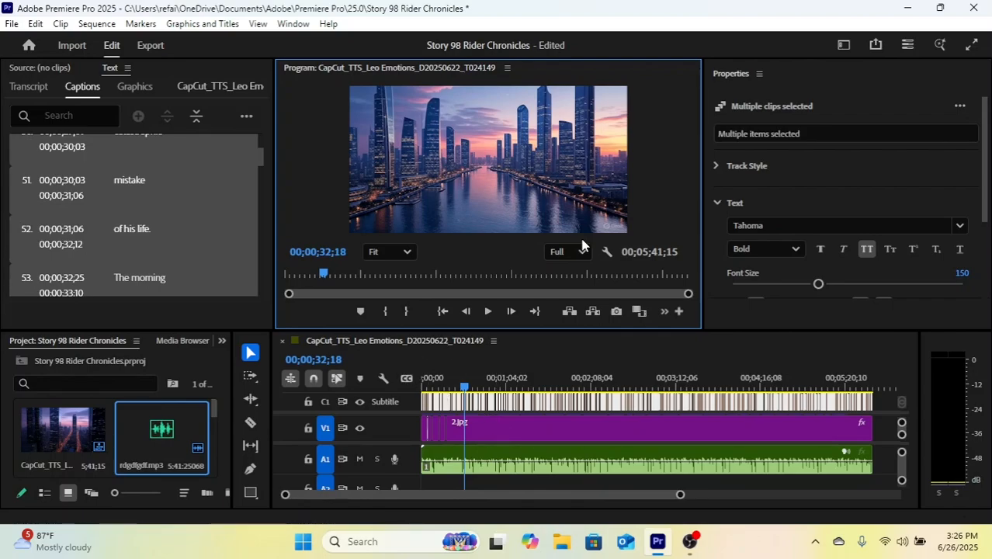
- Collapse the captions' text properties and return the playhead to the start of the sequence
left_click(720, 202)
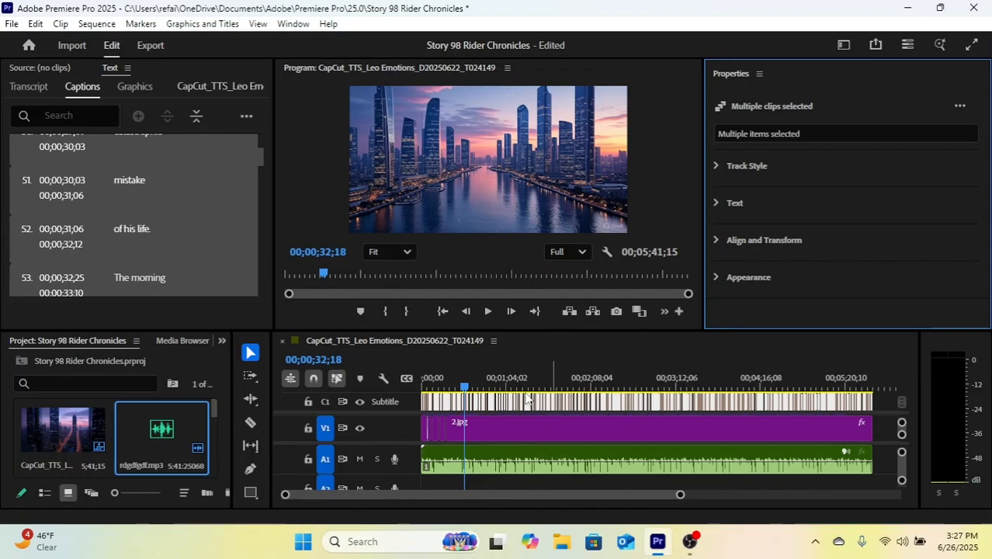
scroll(429, 395, "down", 1)
left_click_drag(445, 387, 389, 393)
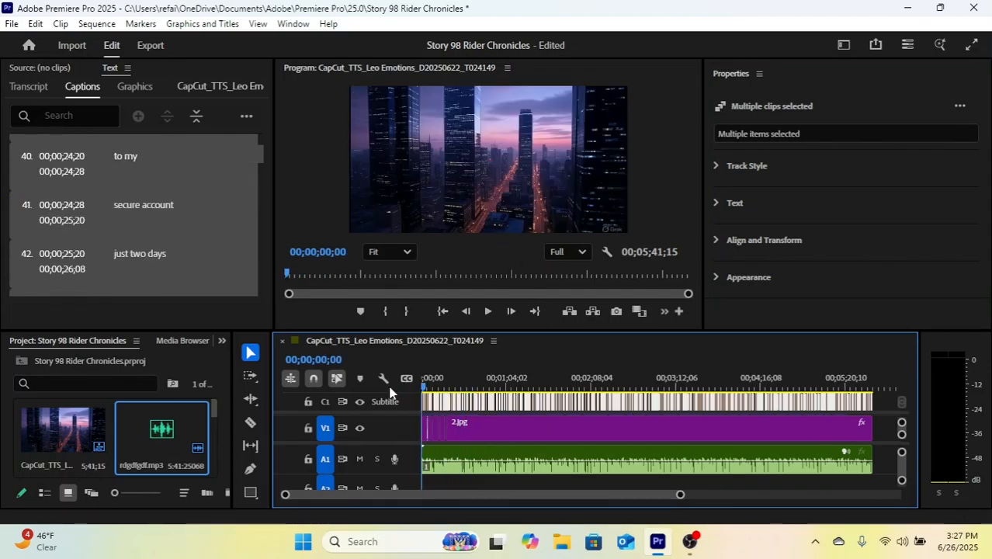